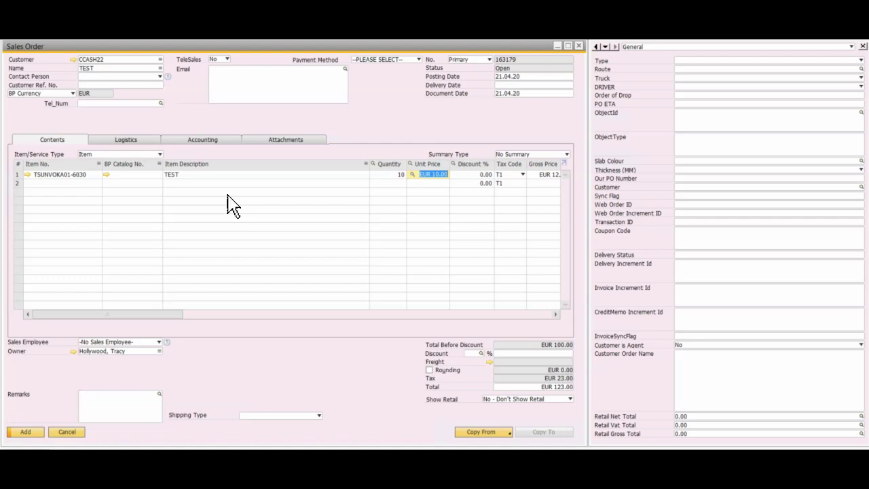
Switch the order's payment method to Cash, then to Credit Card, and select line 1's quantity
click(189, 174)
click(148, 119)
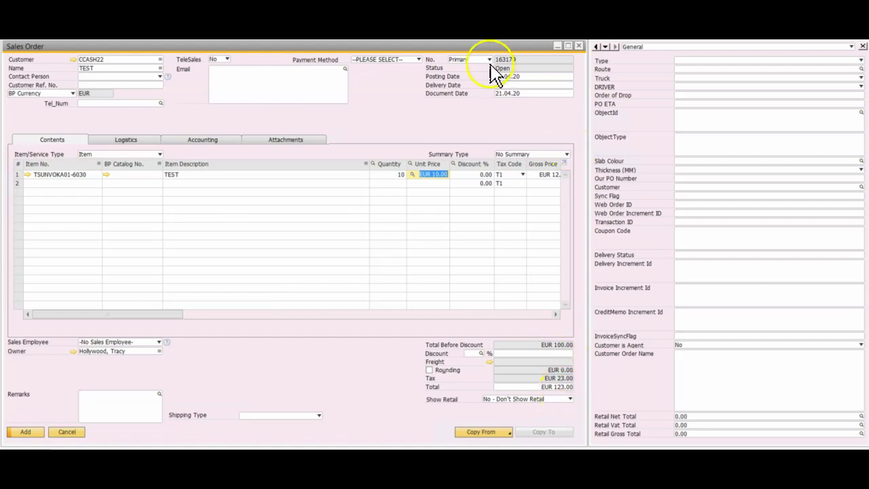
click(380, 63)
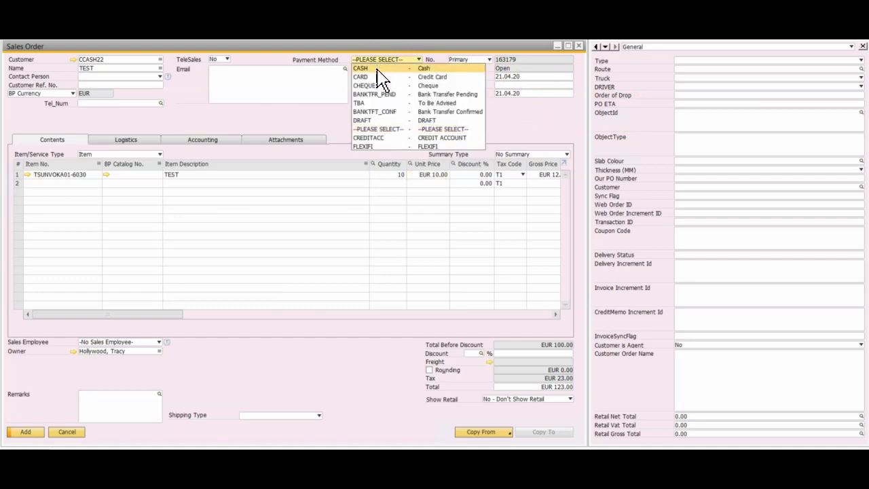
click(378, 69)
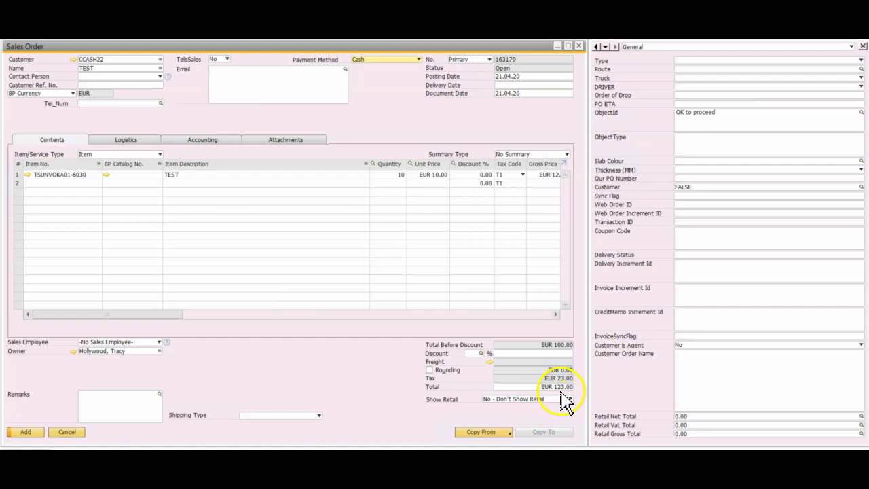
click(405, 60)
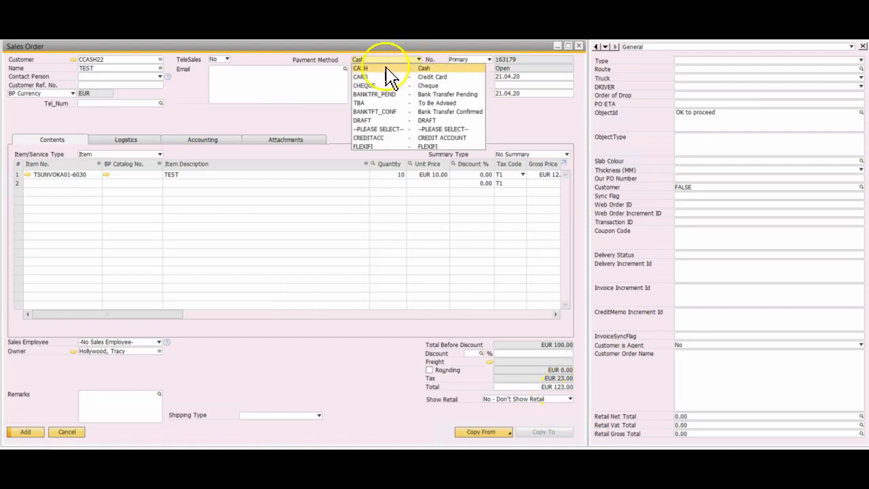
click(381, 77)
click(408, 175)
Set line 1 quantity to 100 and payment method to Cash, triggering the EUR 1000 cash-limit approval
text(100)
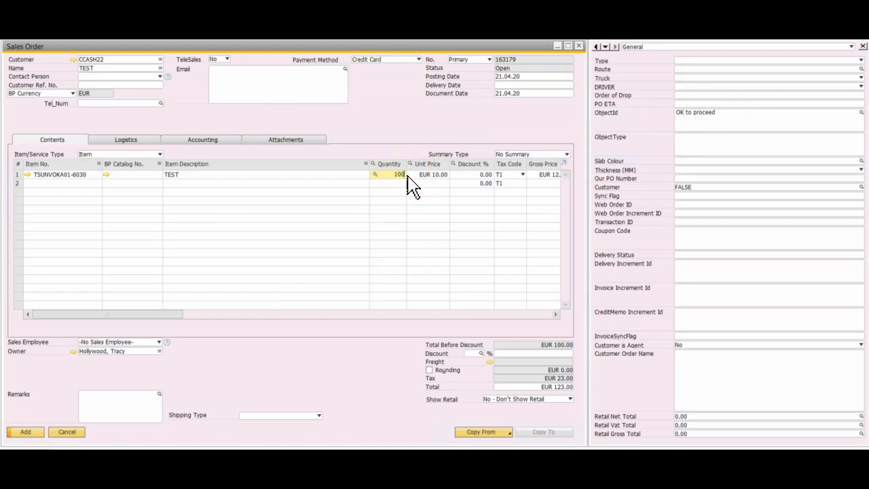
key(Tab)
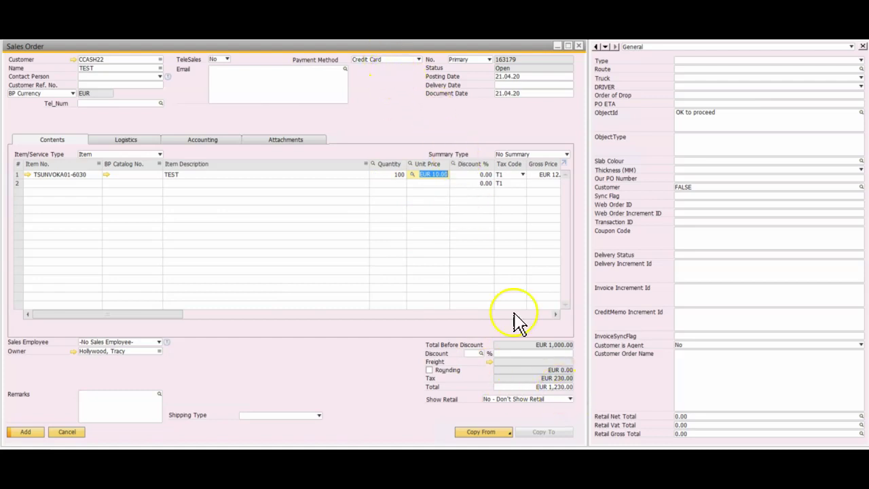
click(390, 60)
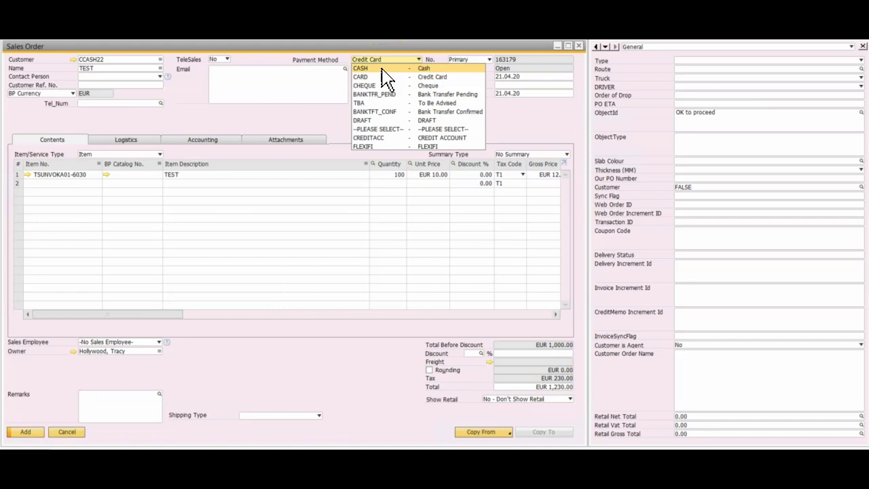
click(382, 68)
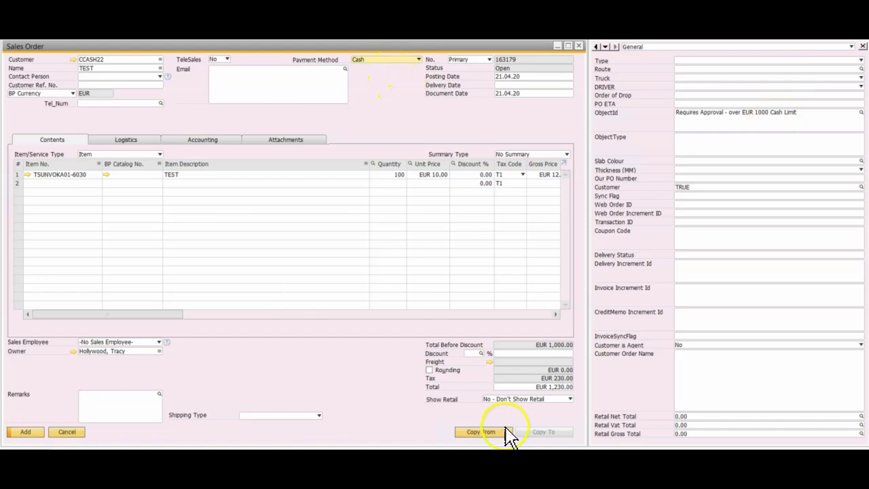
Change the payment method to Credit Card, then Bank Transfer Pending, and select line 1's quantity
click(402, 60)
click(382, 79)
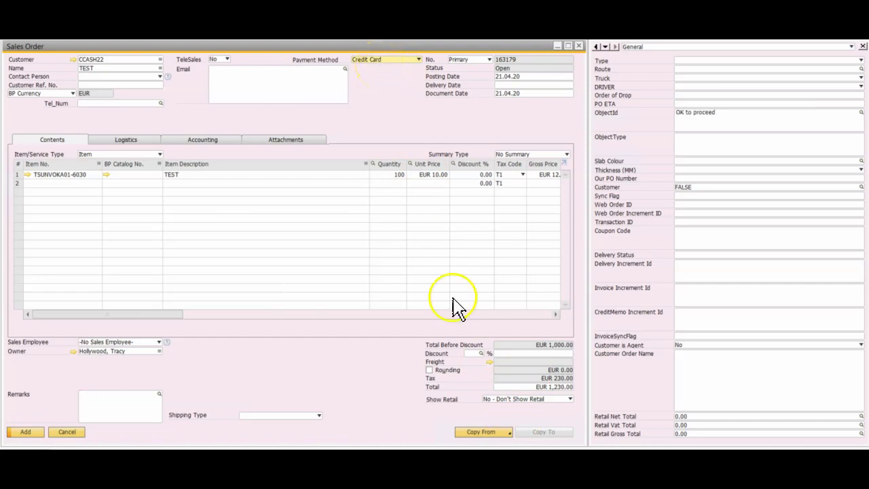
click(393, 59)
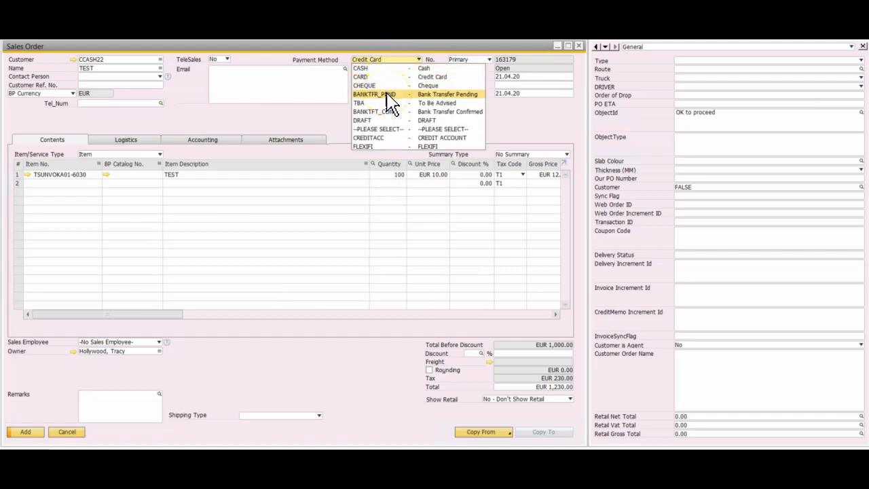
click(387, 95)
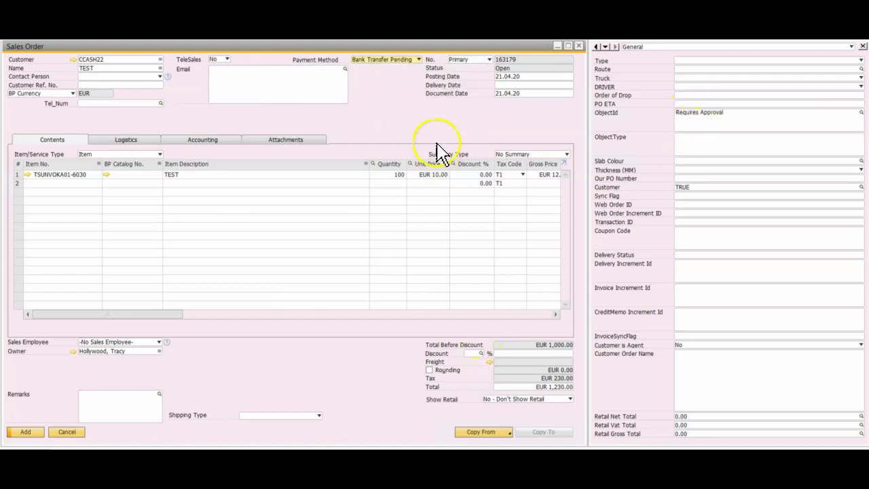
click(402, 176)
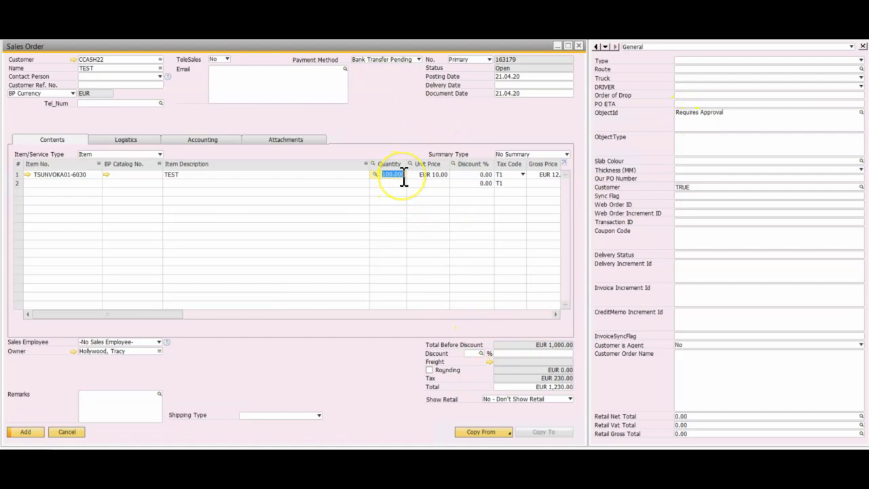
Raise the quantity to 1000 and switch payment through Credit Card to Bank Transfer Confirmed
text(1000)
key(Tab)
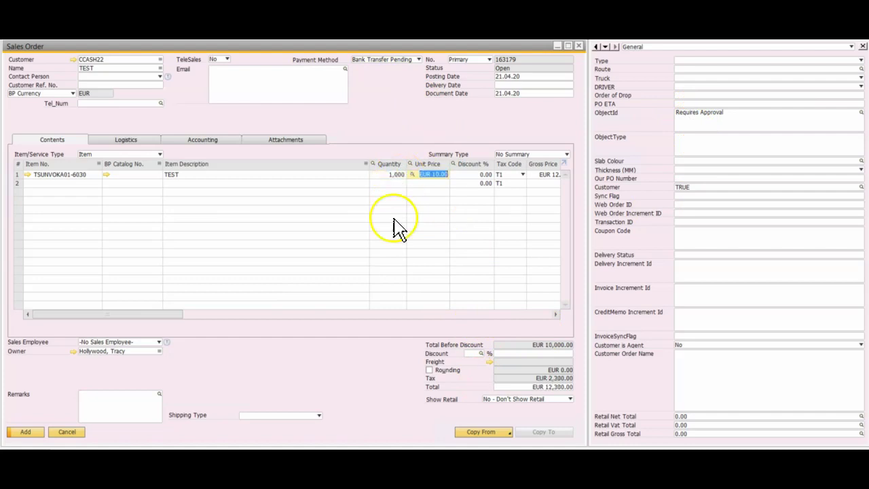
click(389, 60)
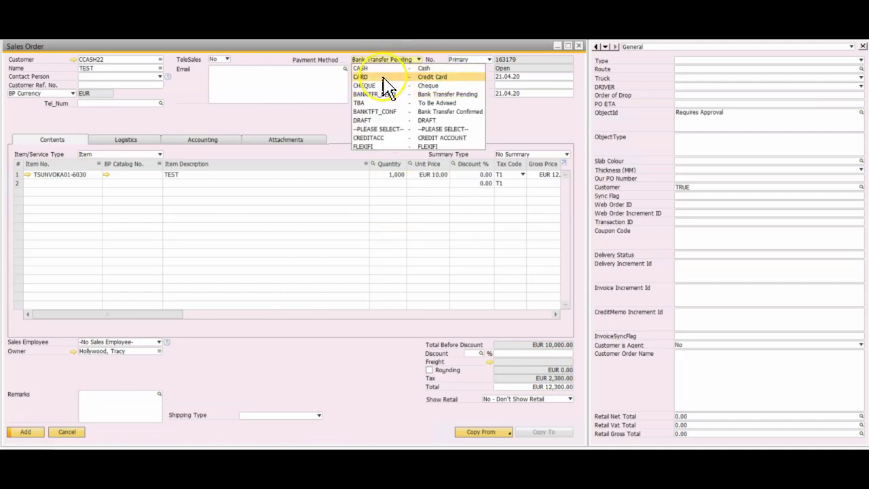
click(384, 80)
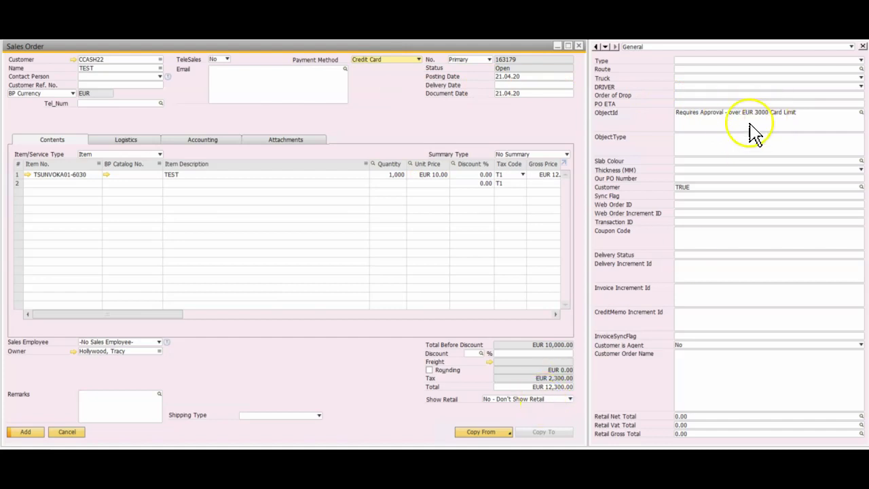
click(392, 61)
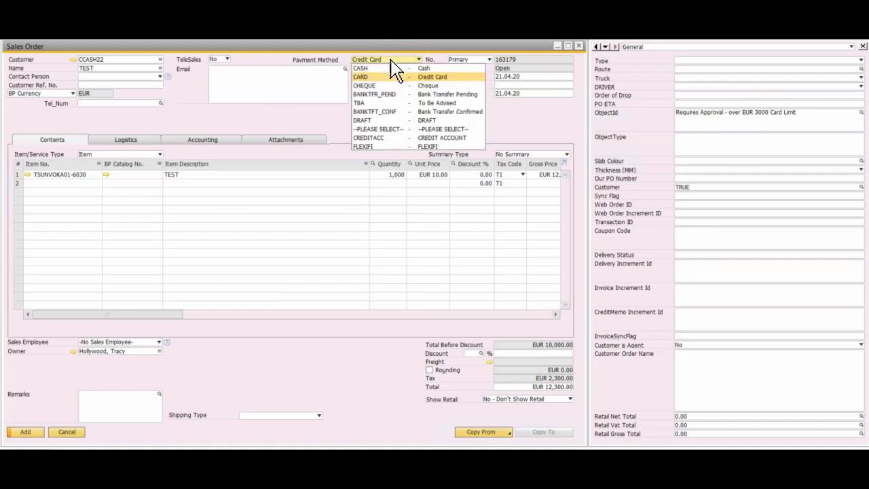
click(391, 112)
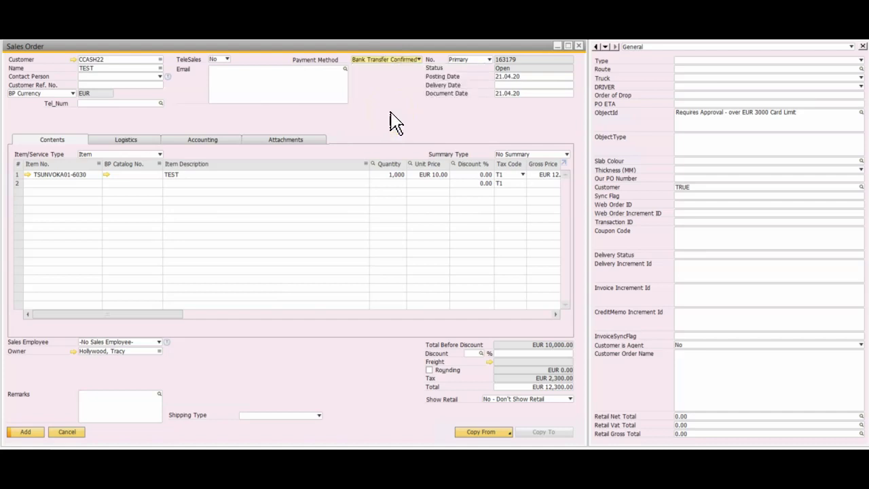
click(663, 128)
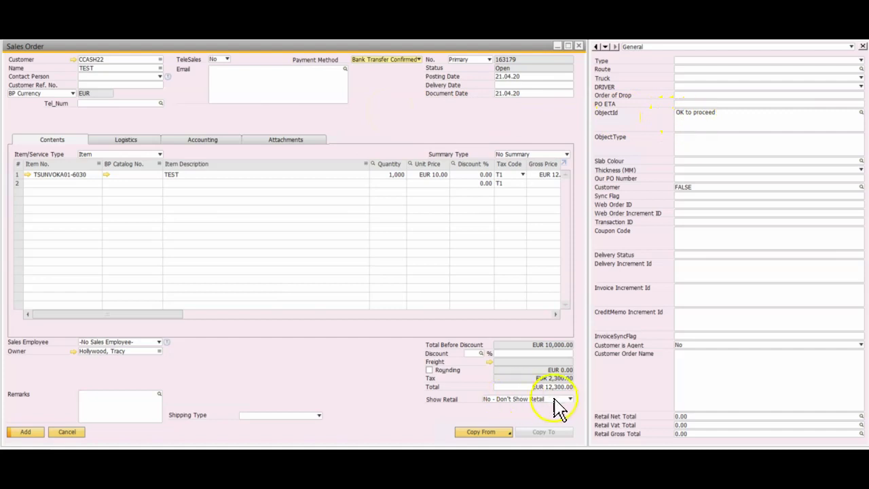
Change the payment method to DRAFT, then to CREDIT ACCOUNT
click(392, 60)
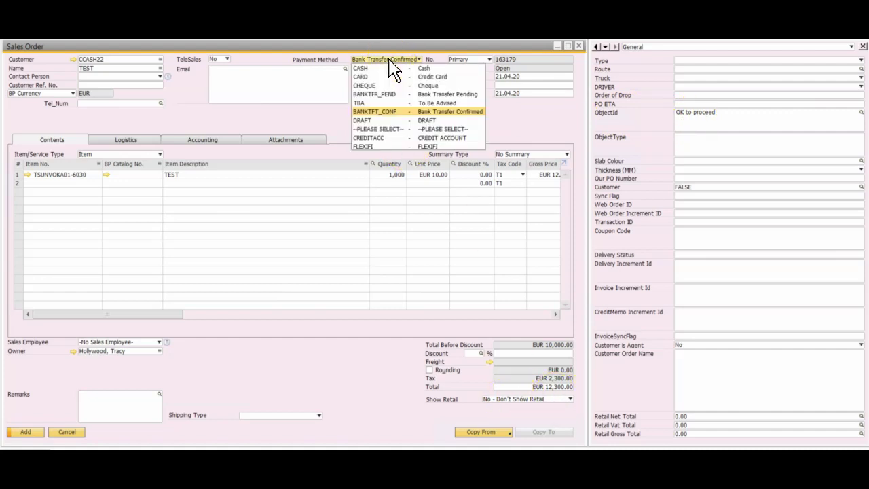
click(380, 121)
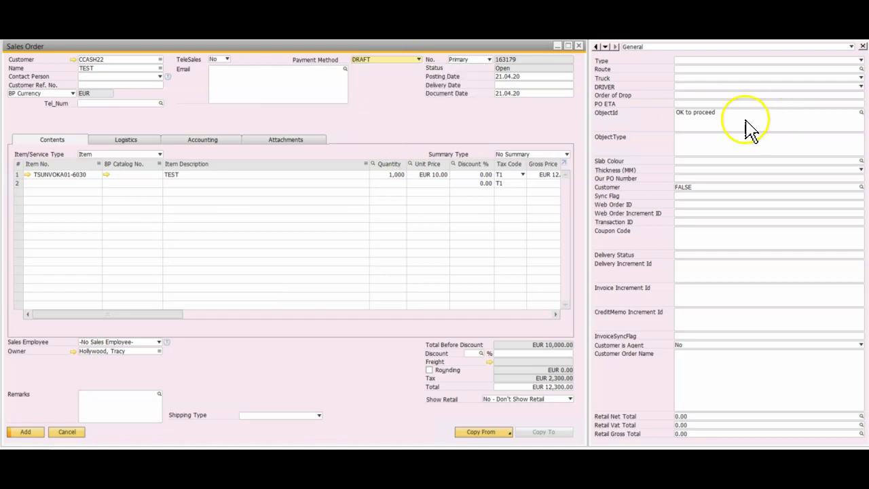
click(408, 61)
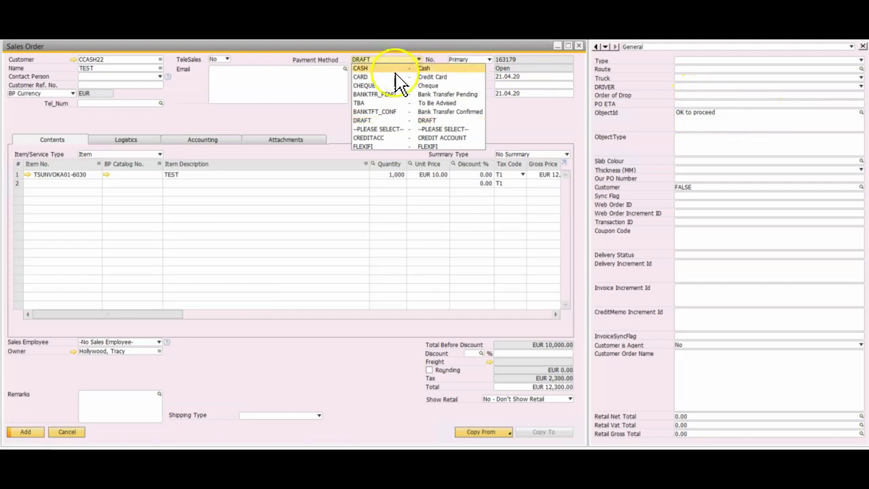
click(385, 87)
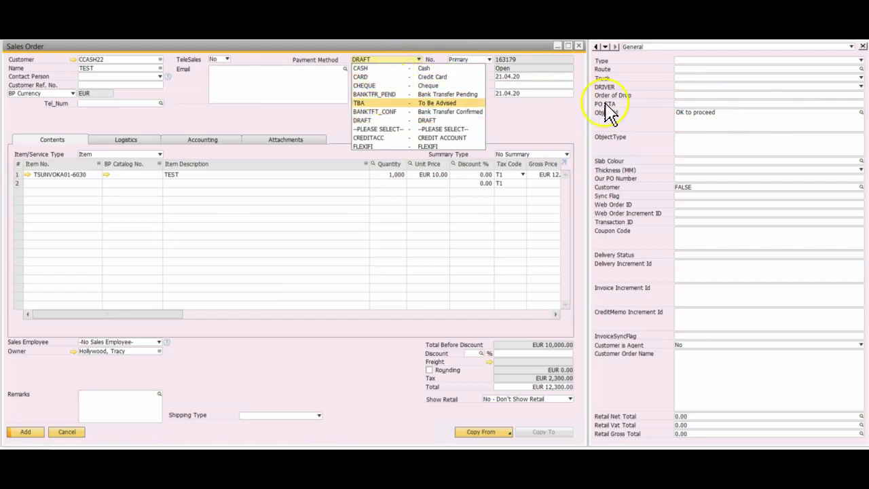
click(380, 138)
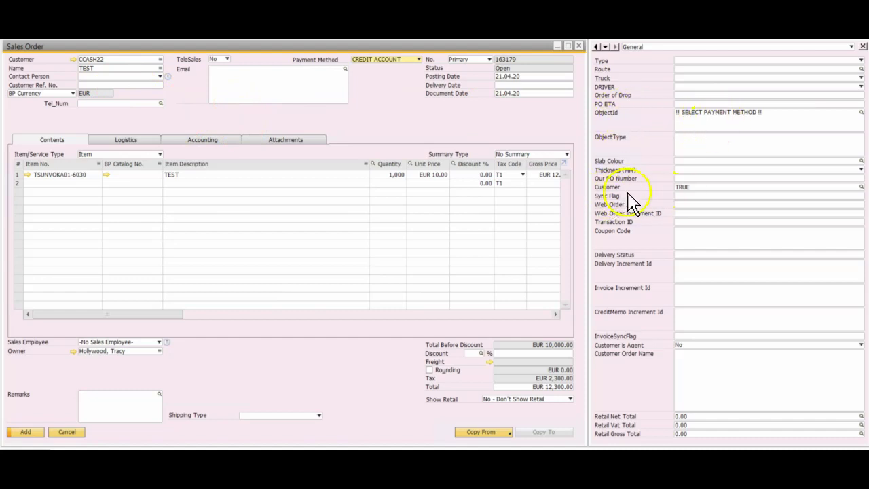
double_click(697, 188)
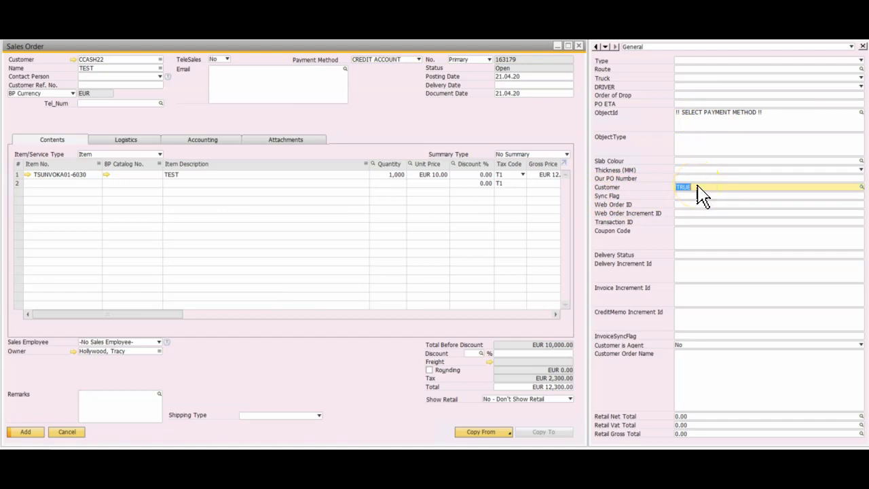
key(alt+shift+F2)
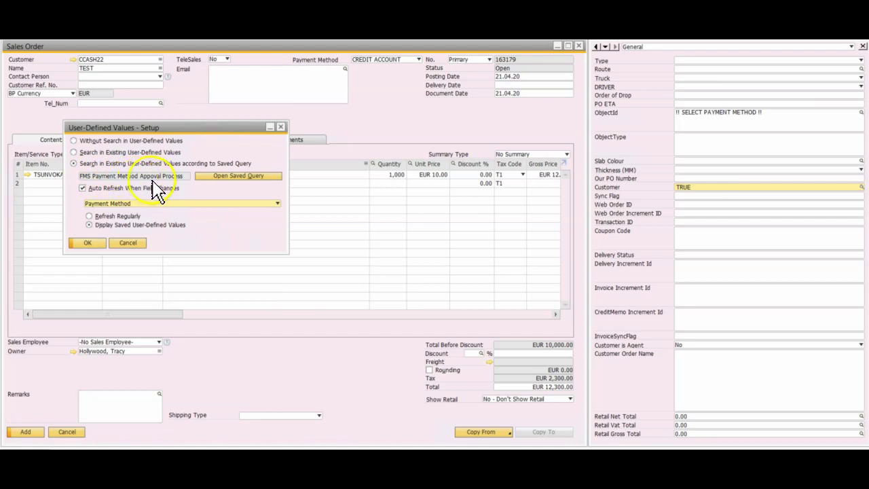
click(281, 127)
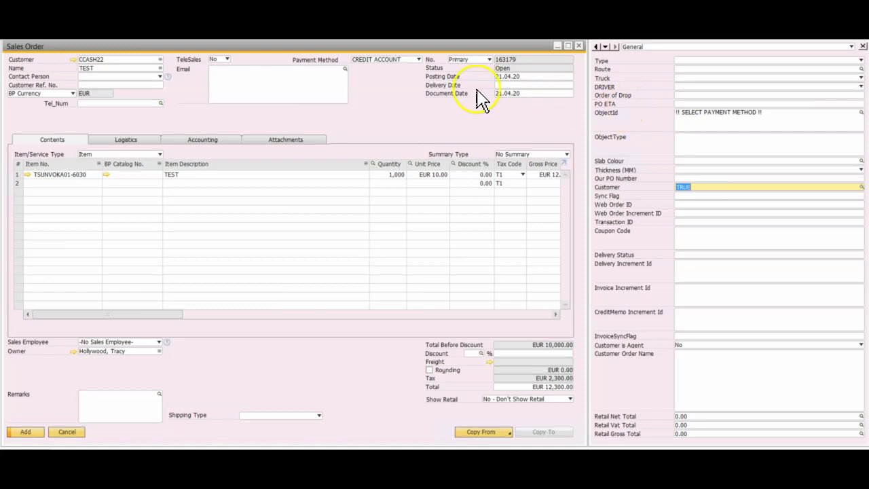
Change the payment method to DRAFT, then back to Credit Card for the EUR 3000 card-limit check
click(394, 60)
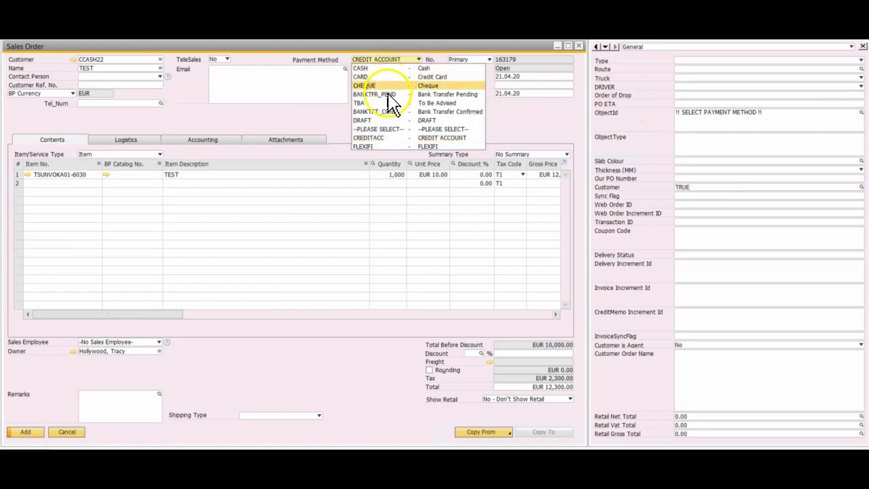
click(387, 120)
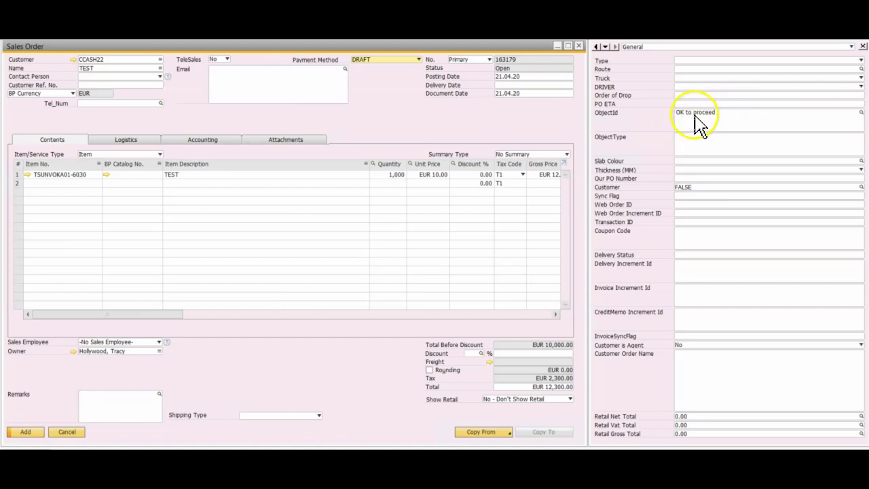
click(406, 59)
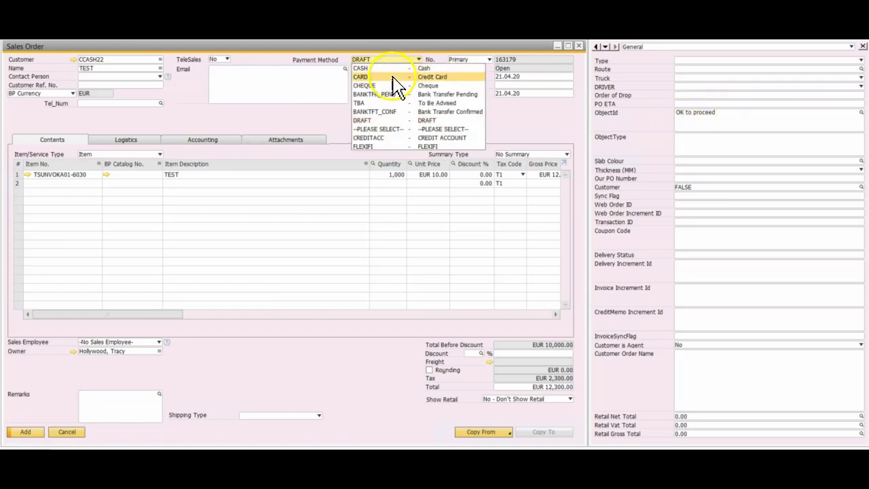
click(393, 77)
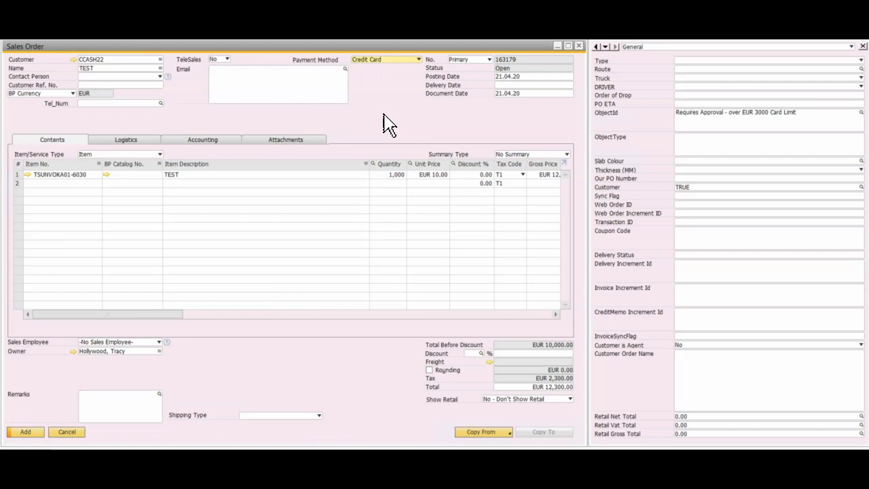
click(236, 123)
click(728, 130)
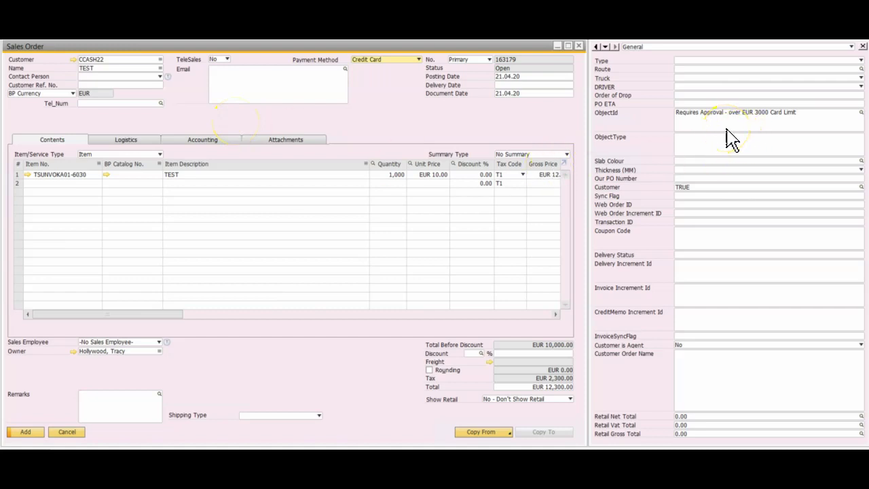